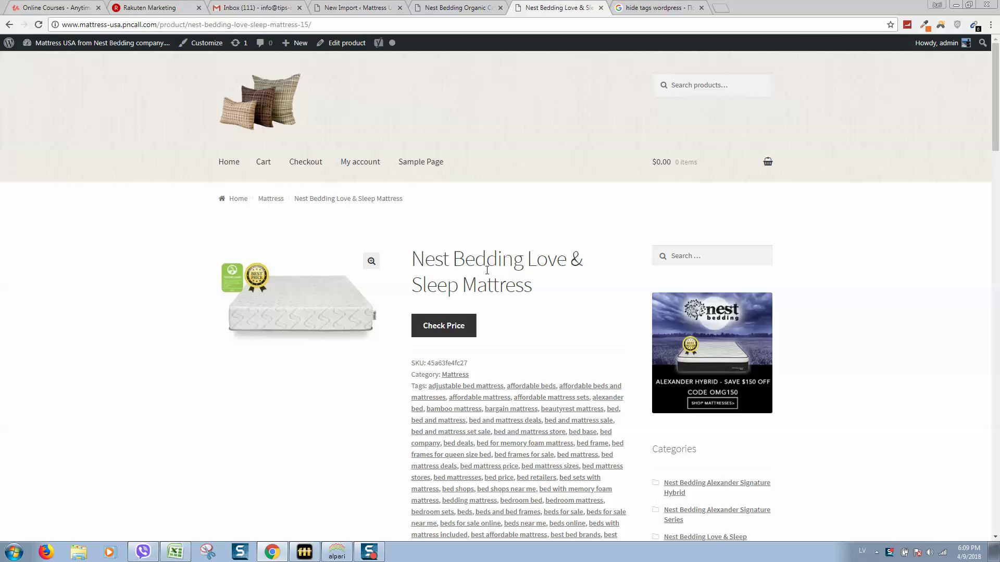
Scroll to the product's Tags area and open Chrome DevTools on it with Inspect.
scroll(471, 266, down, 1)
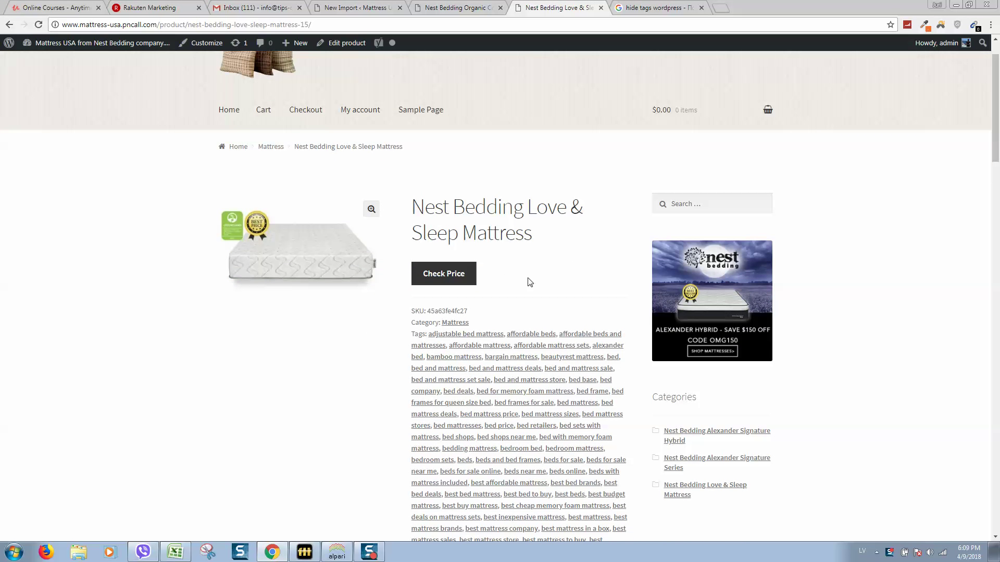
scroll(467, 312, down, 2)
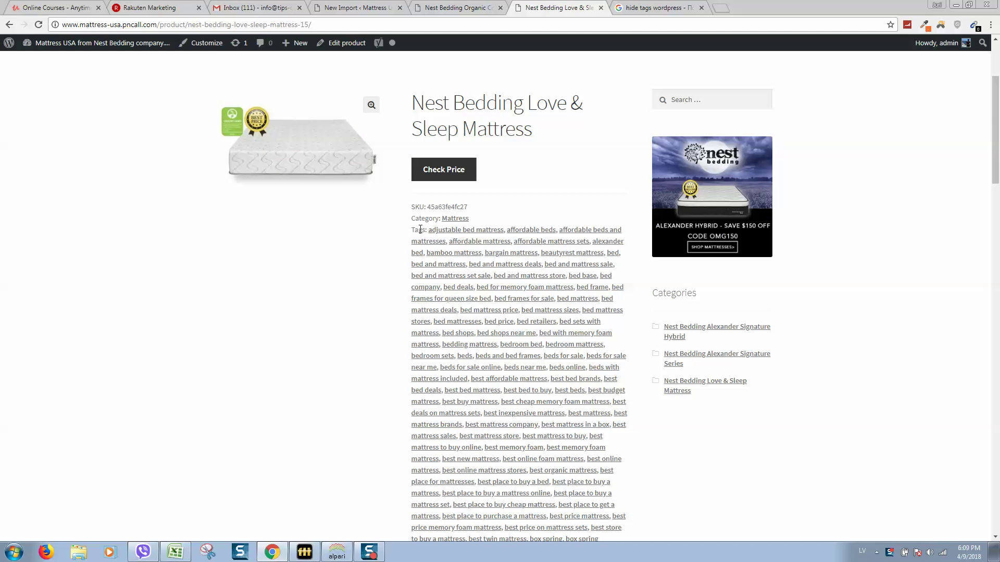
scroll(445, 252, down, 10)
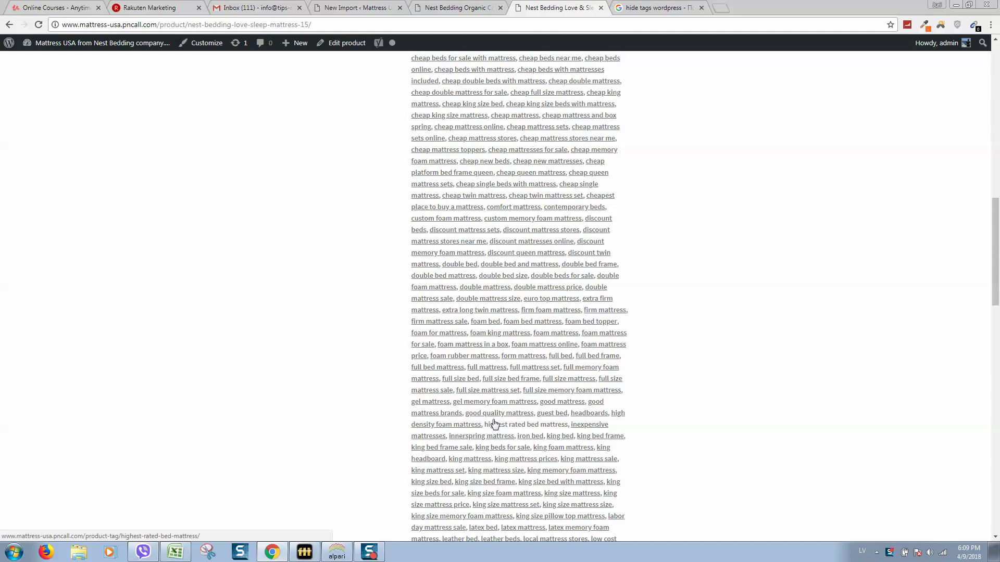
scroll(558, 364, down, 10)
scroll(533, 352, down, 5)
scroll(529, 350, up, 10)
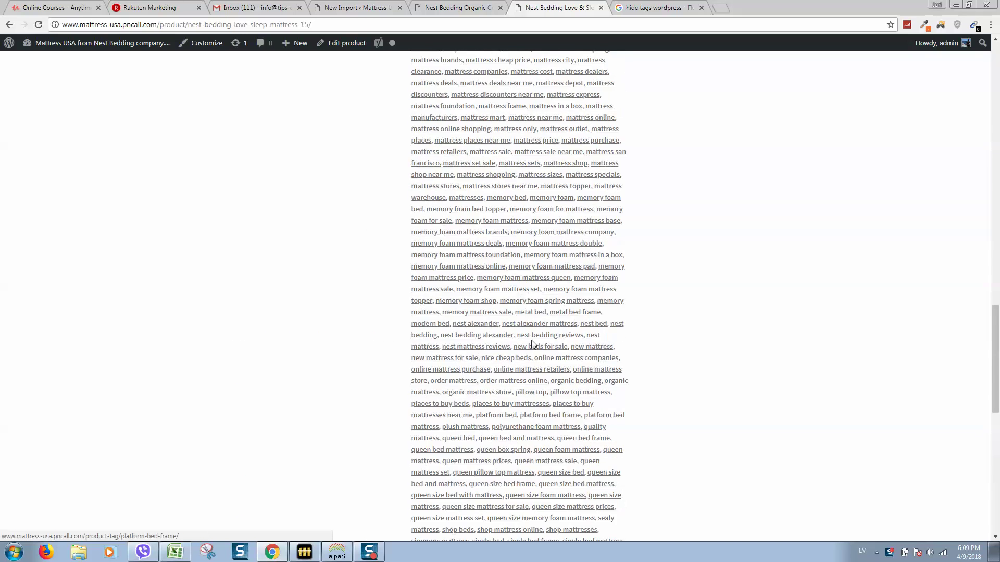
scroll(521, 338, up, 10)
scroll(515, 328, up, 10)
scroll(512, 321, up, 5)
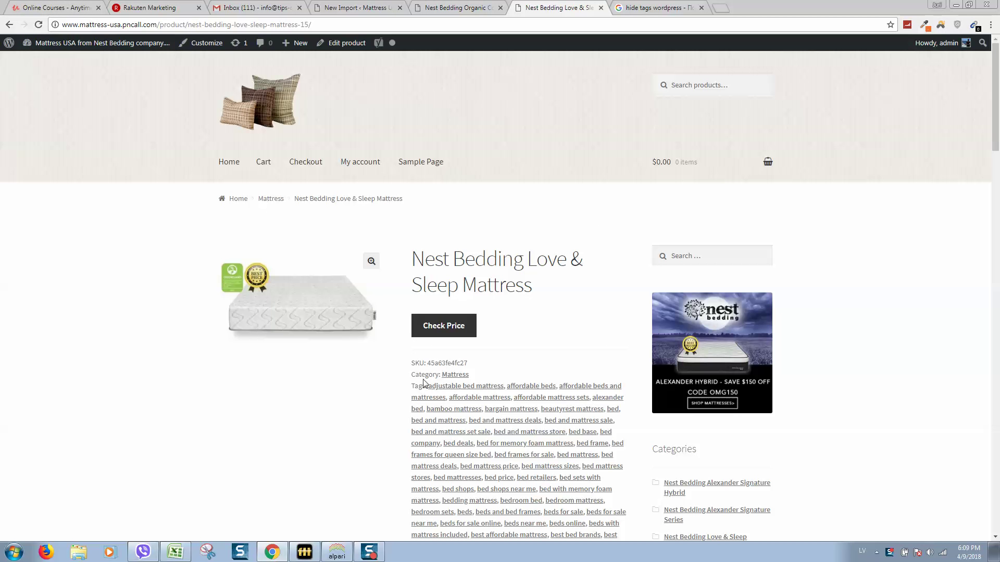
right_click(405, 373)
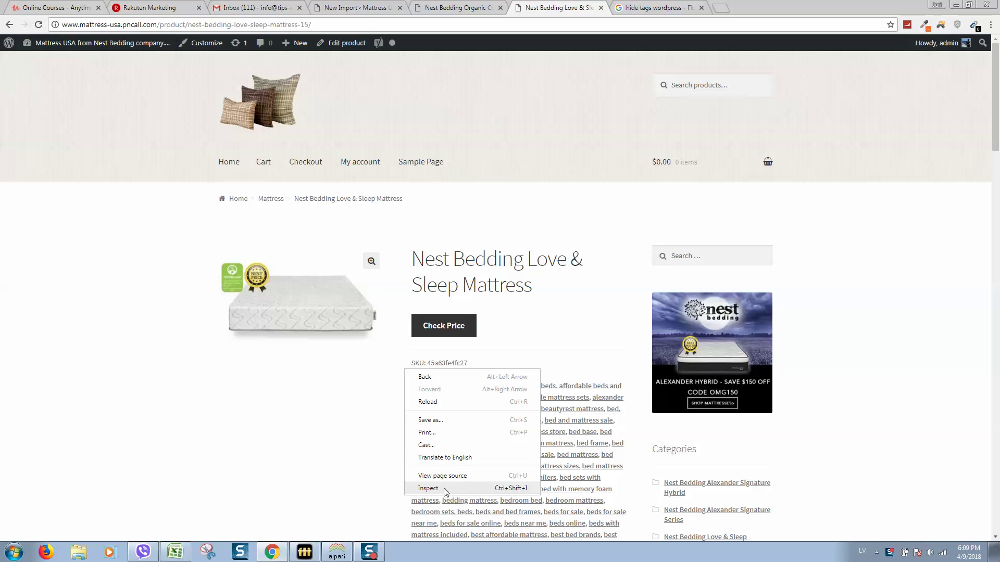
click(428, 488)
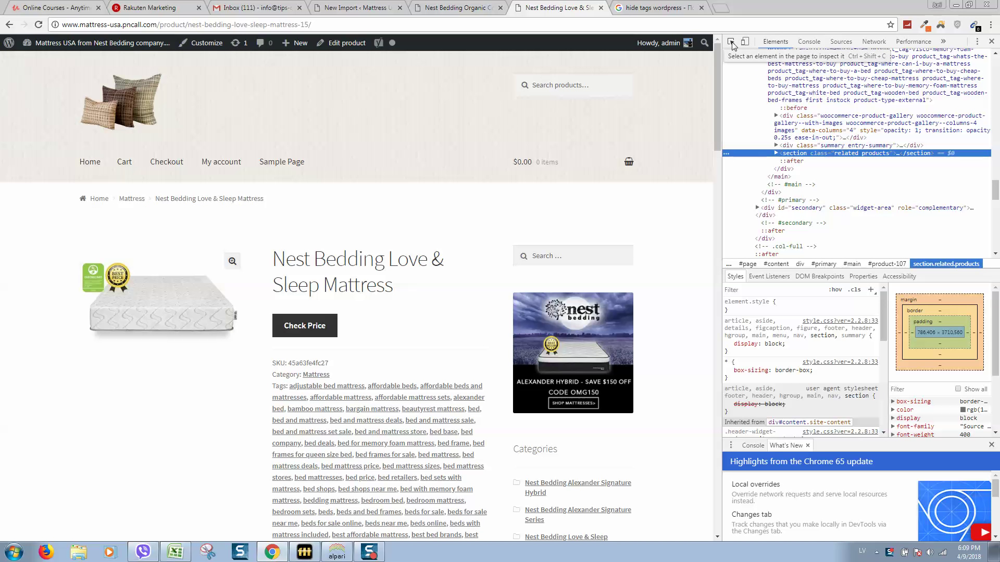
Pick the tags block with the element picker and expand span.tagged_as in Elements.
click(732, 45)
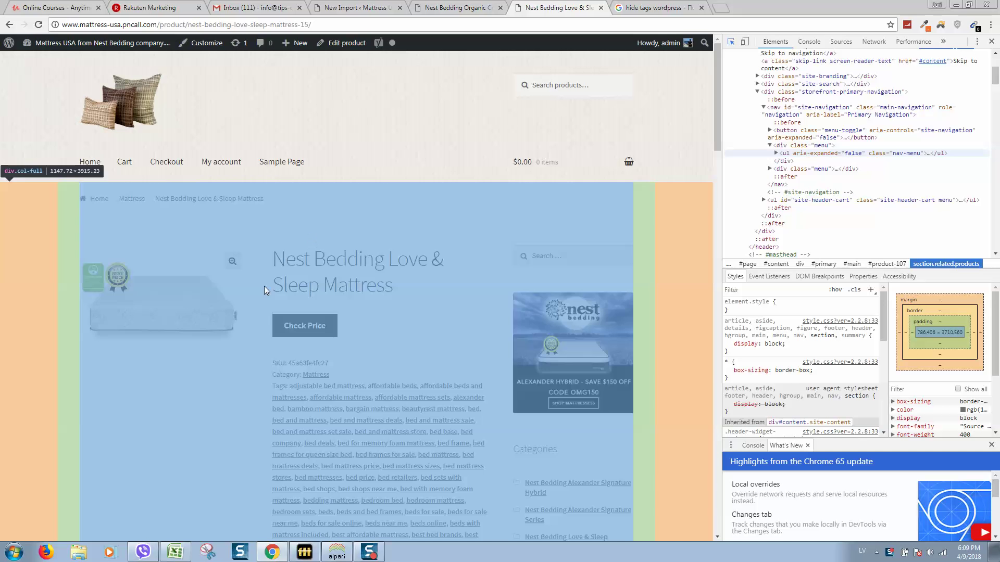
click(284, 391)
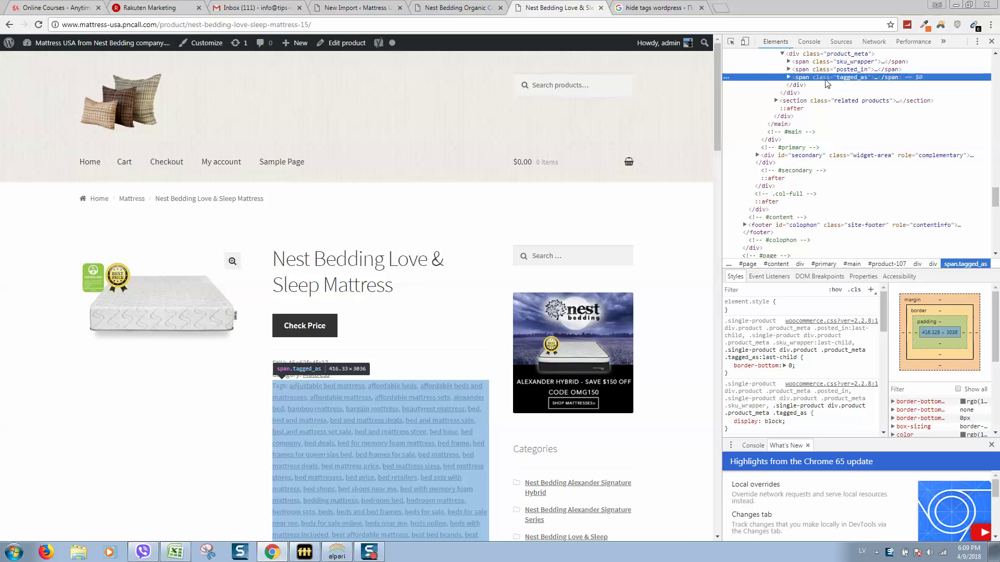
click(789, 77)
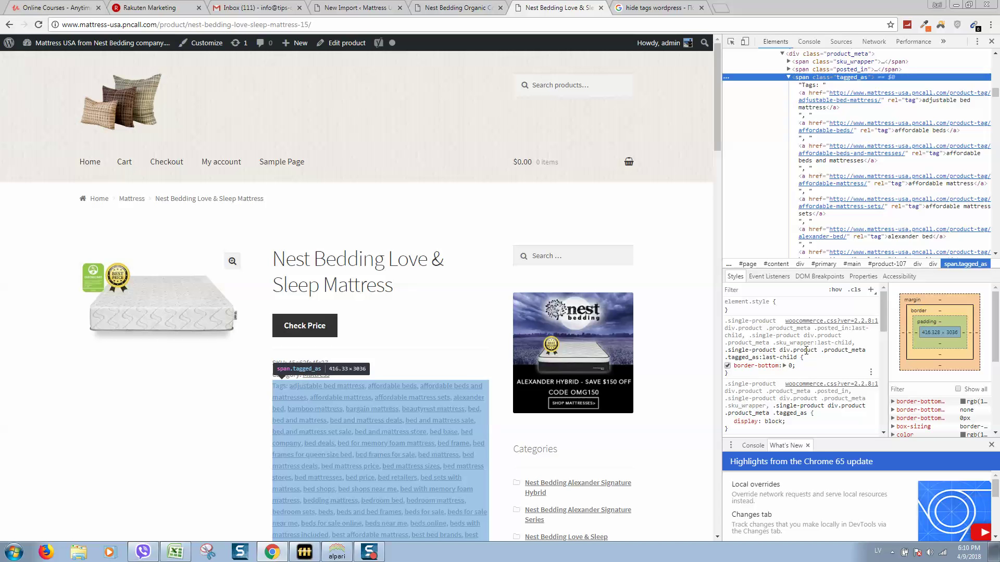
Add 'display: none;' to the .tagged_as rule in Styles and select its selector text.
click(797, 367)
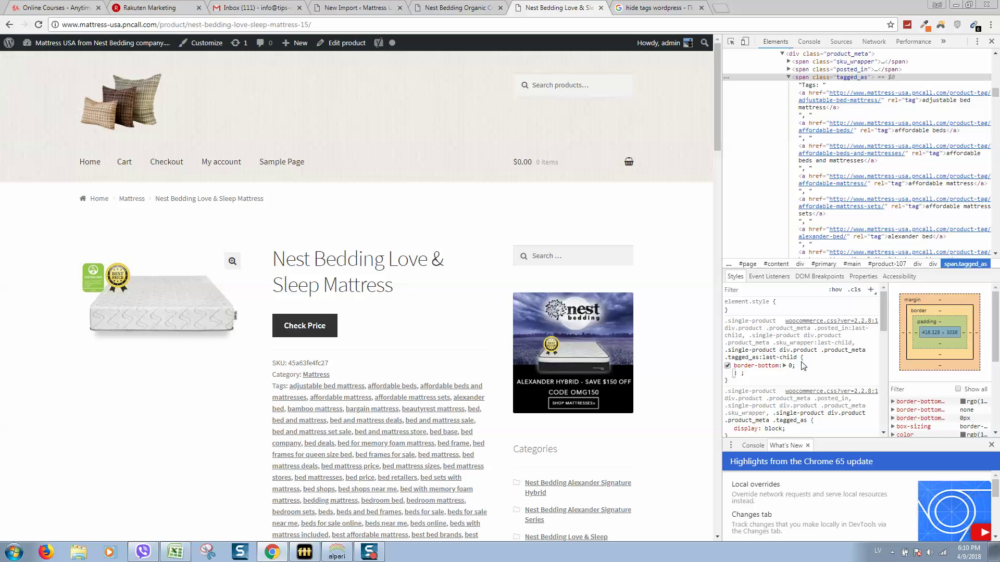
text(dis)
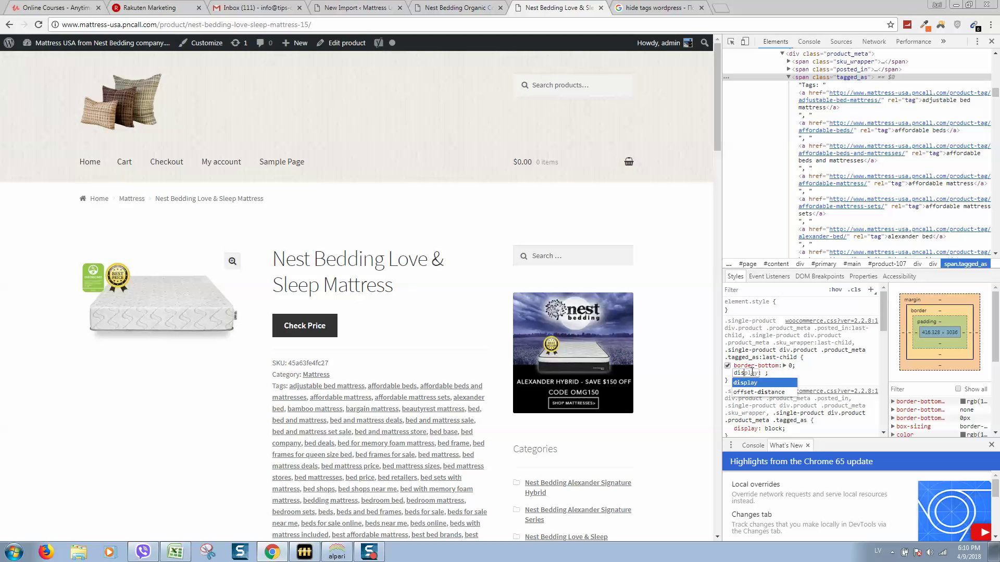
click(780, 384)
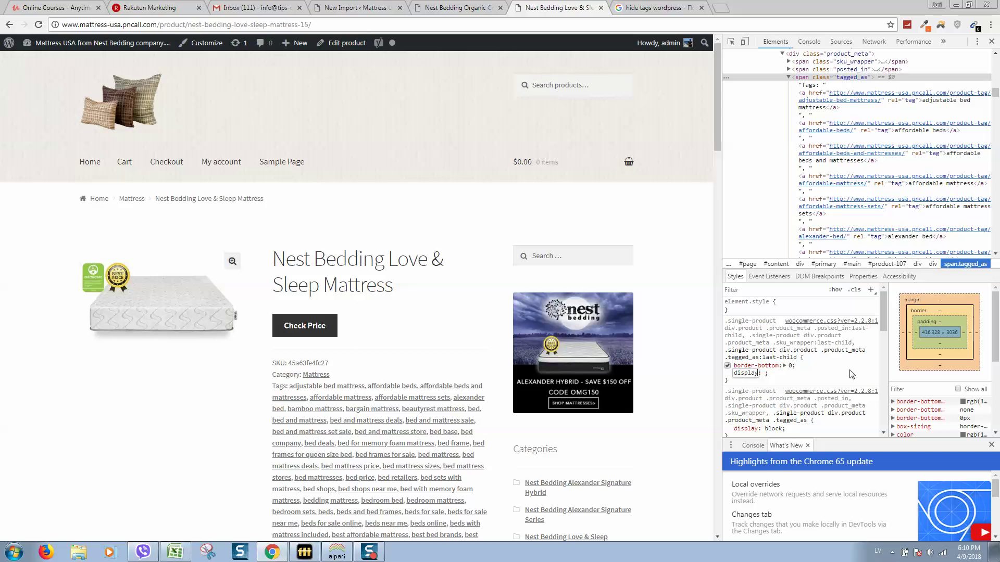
key(Tab)
text(none)
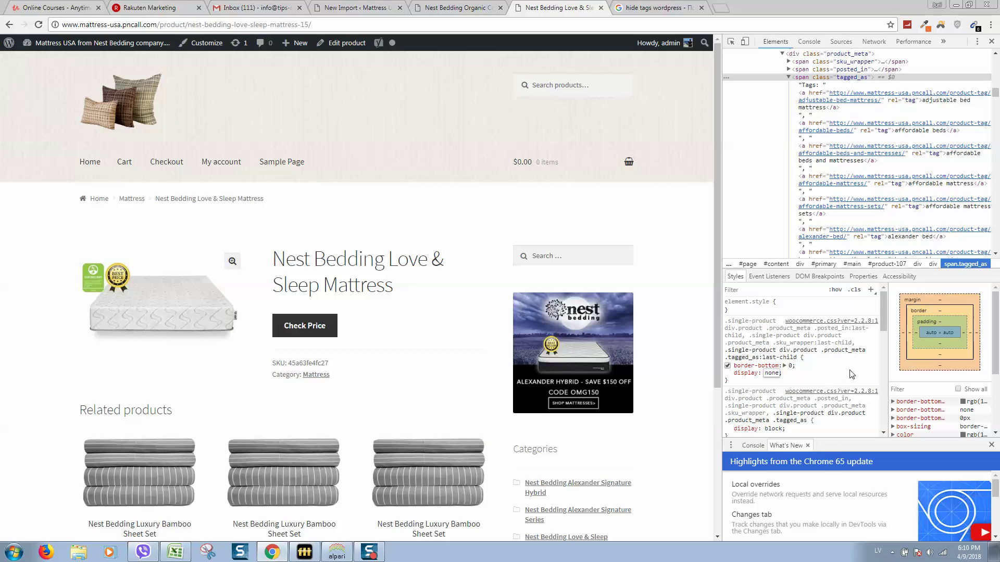
key(Return)
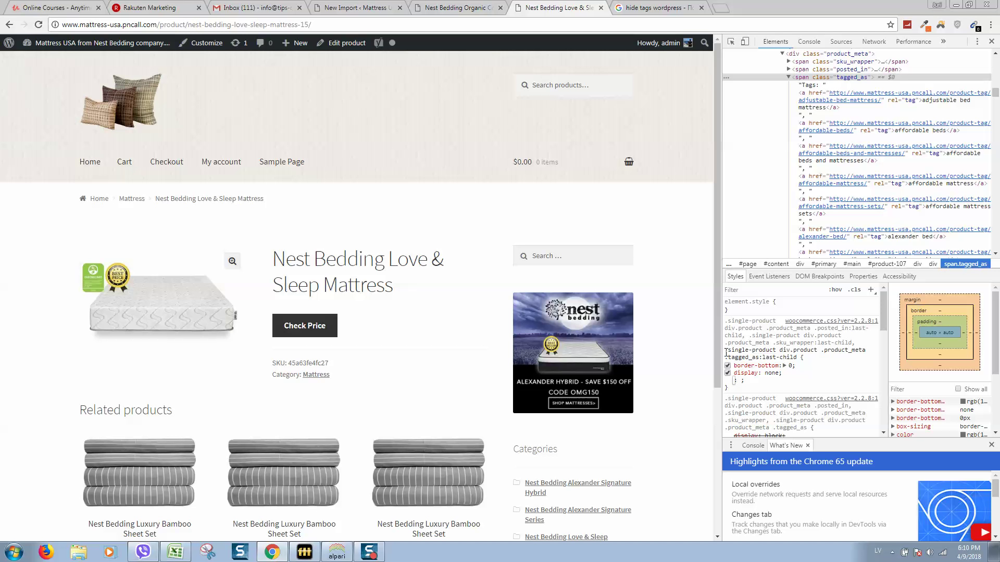
key(Escape)
click(775, 356)
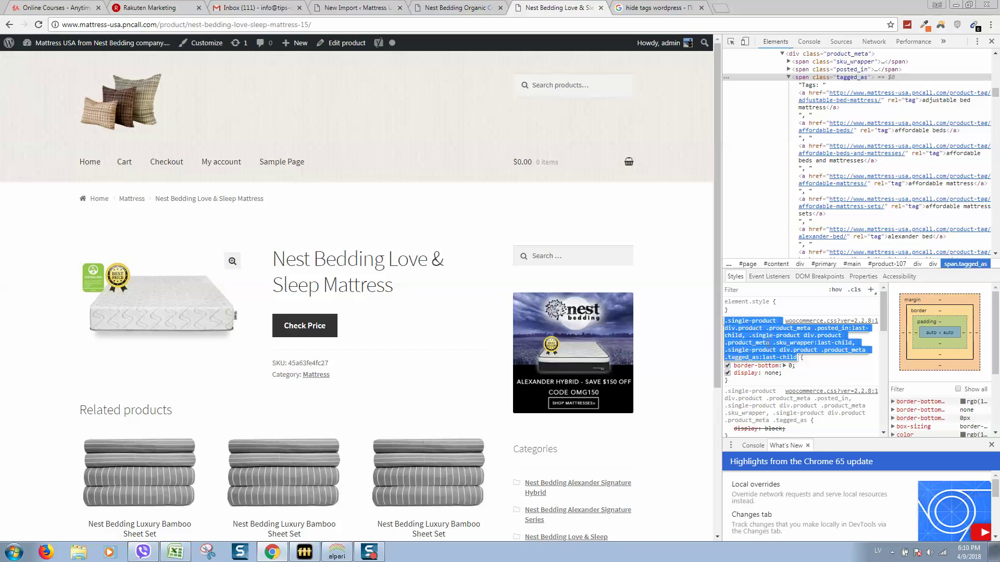
Copy the .tagged_as selector, then go via the Dashboard to the Shop page with DevTools closed.
right_click(788, 349)
click(831, 371)
click(239, 69)
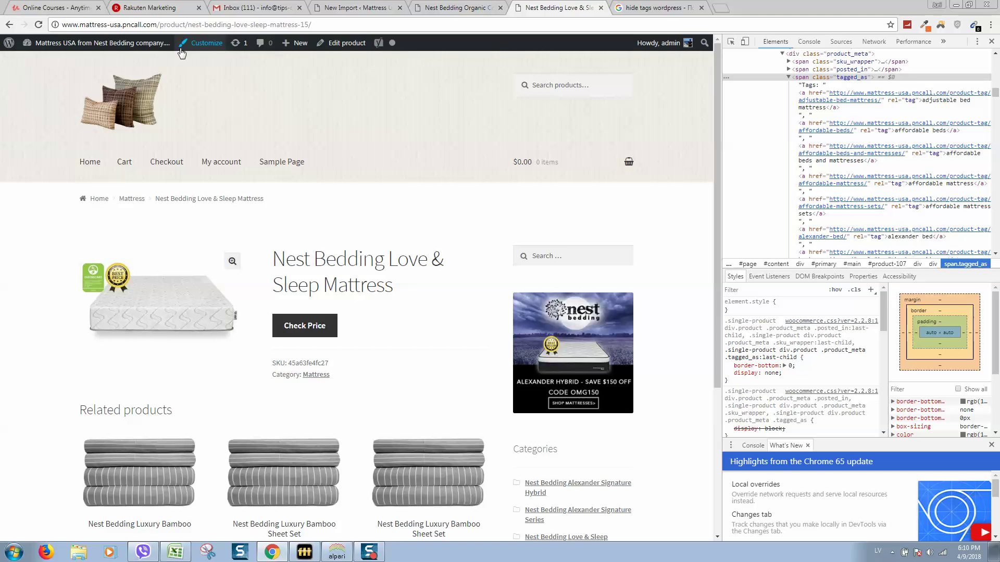
click(111, 61)
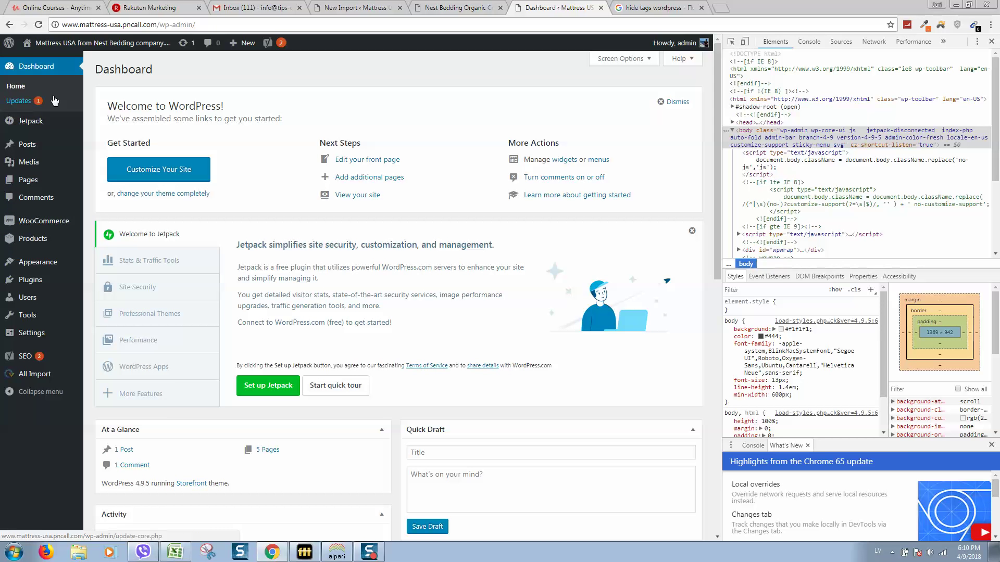
mouse_move(101, 43)
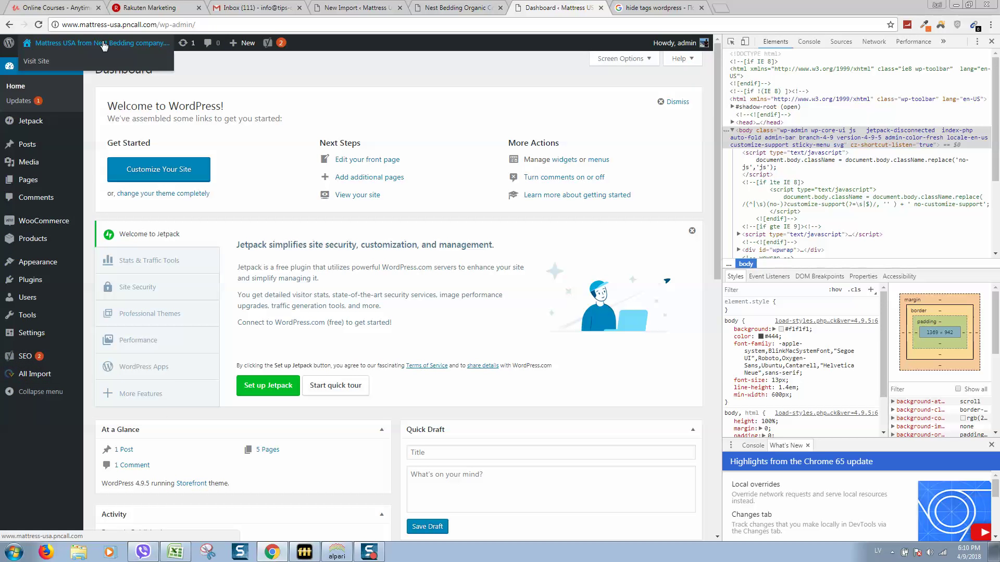
click(88, 61)
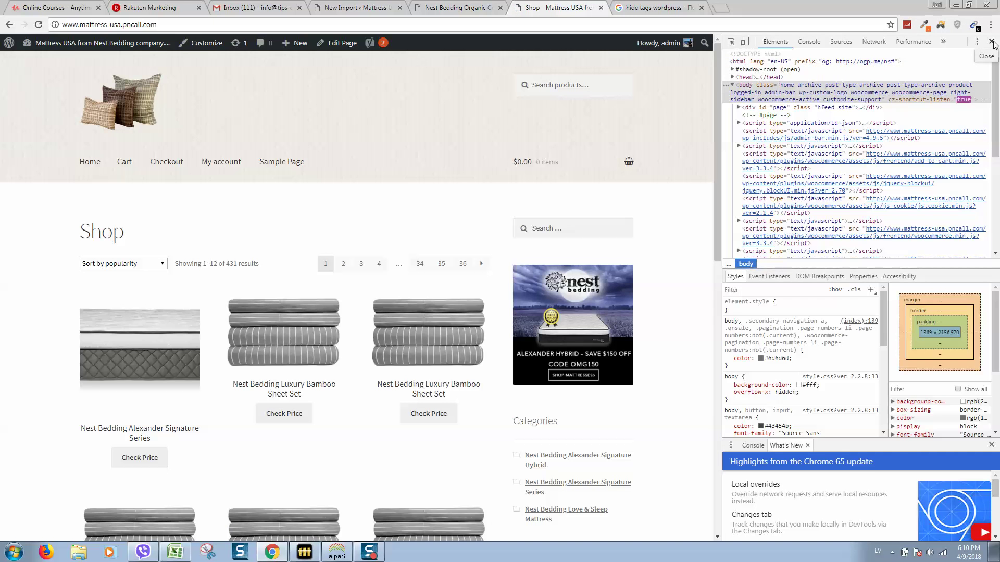
key(F12)
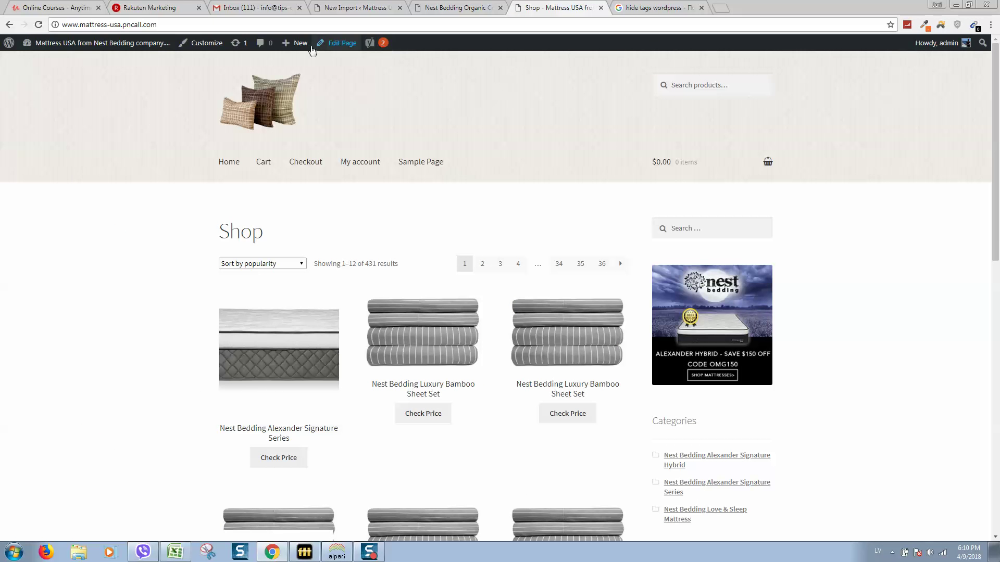
Open the Customizer from the admin bar and go to its Additional CSS section.
click(204, 43)
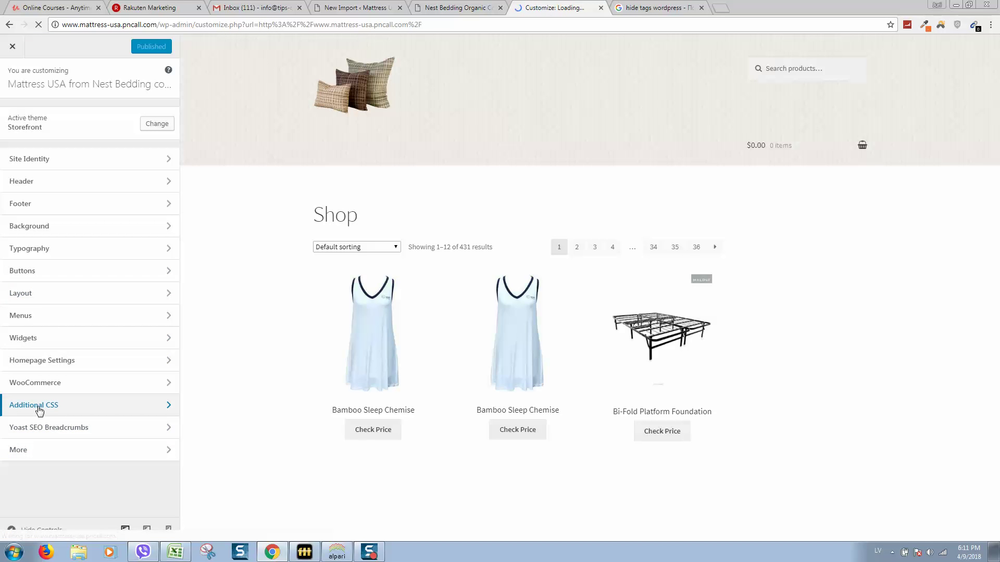
click(39, 411)
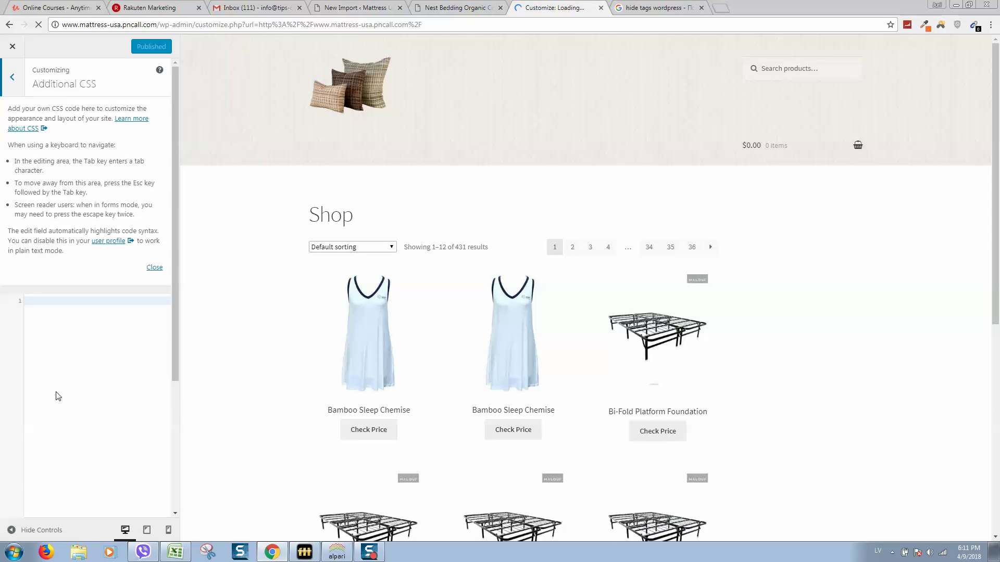
Paste the copied tags selector into Additional CSS with 'display:none;' and publish it.
right_click(50, 306)
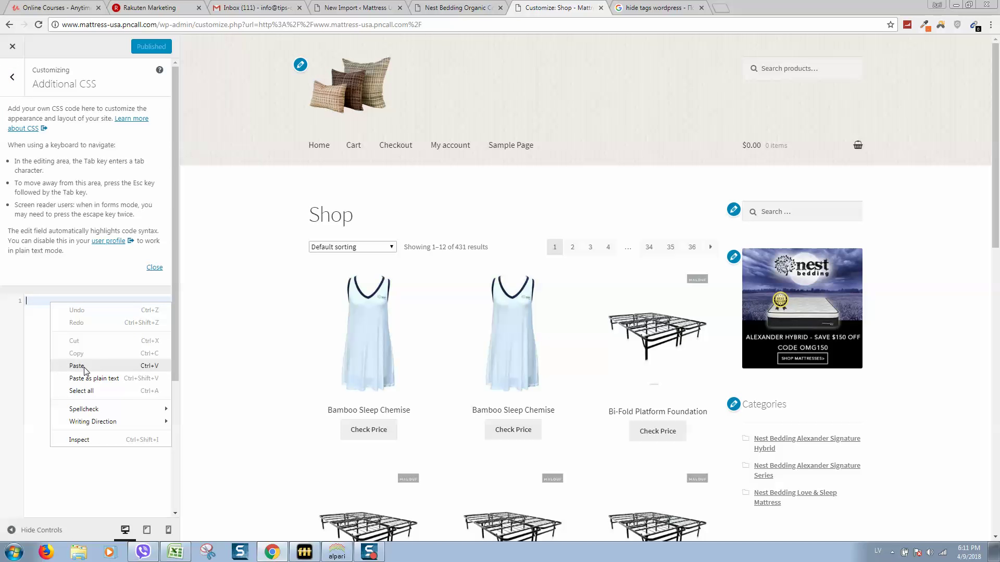
click(77, 366)
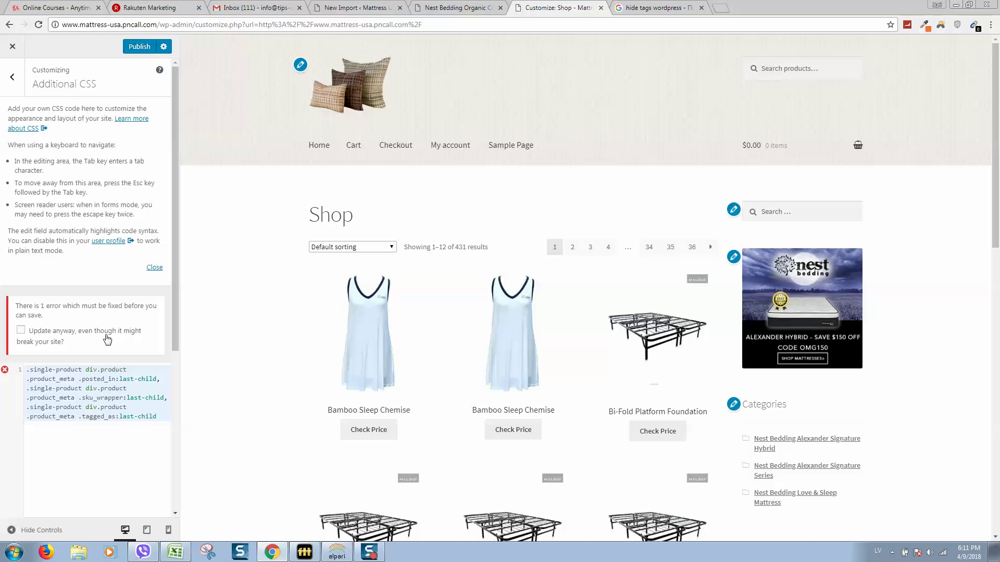
click(21, 330)
text({})
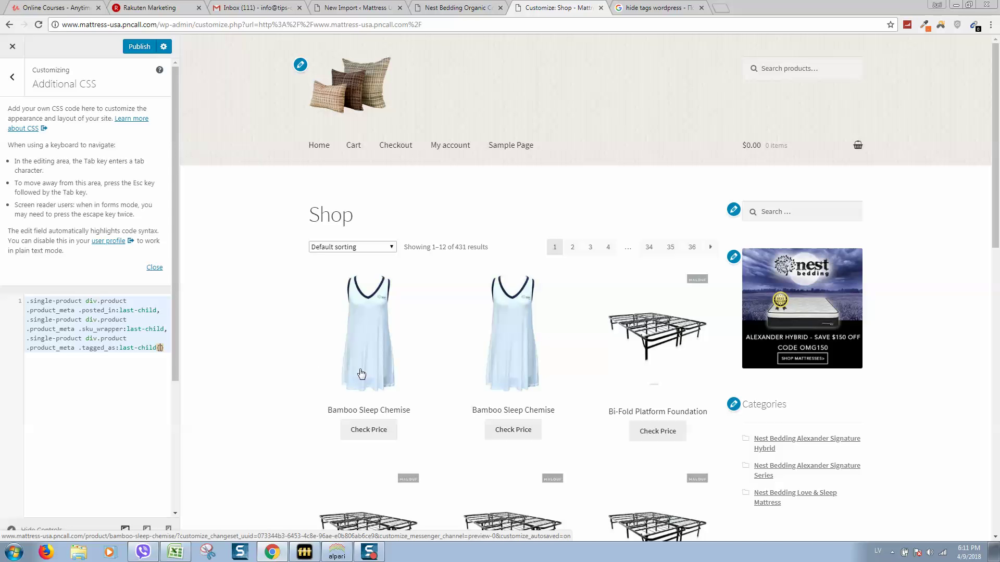
key(Return)
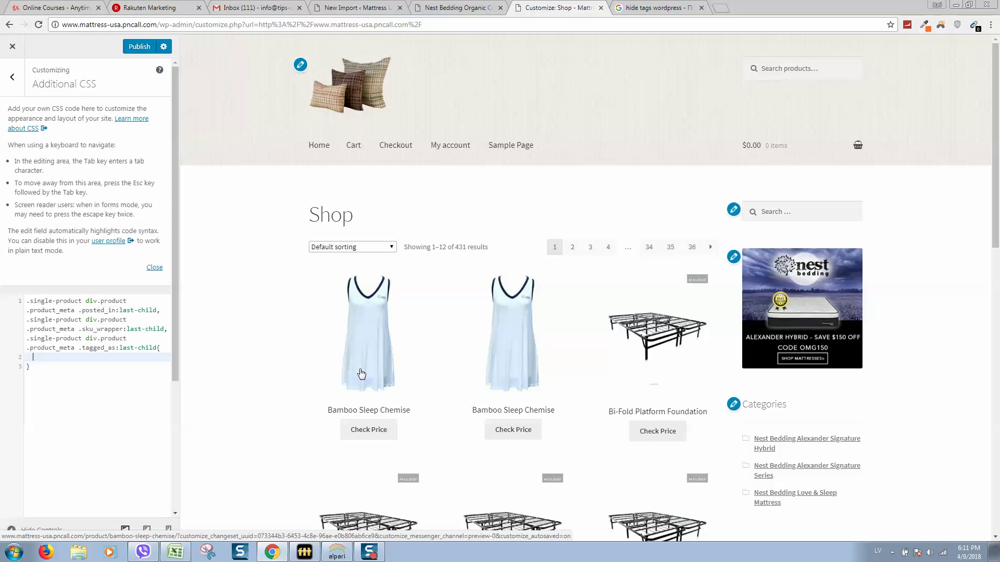
text(display)
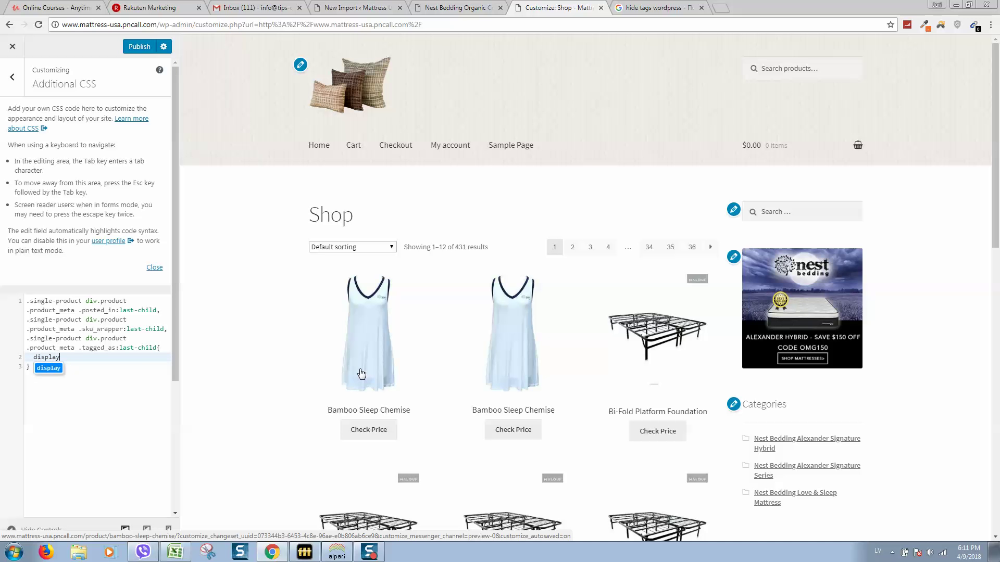
text(:none)
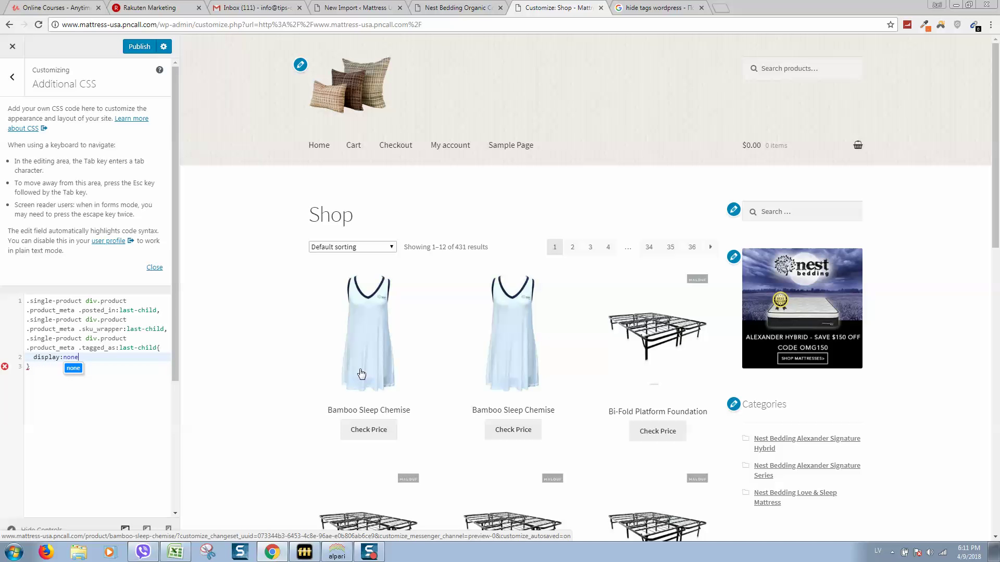
text(;)
click(55, 401)
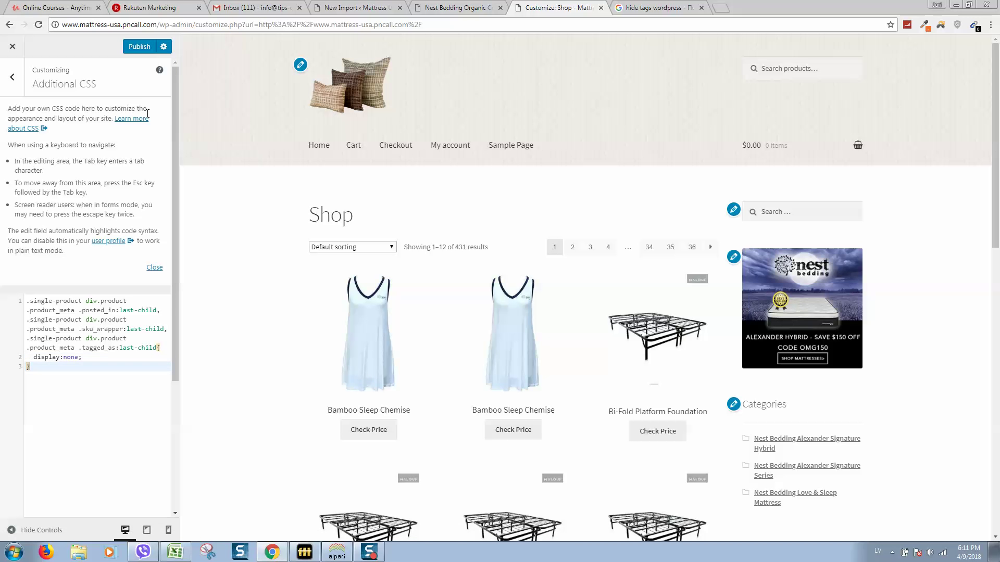
click(139, 47)
Open the Bamboo Sleep Chemise product page in a new tab.
right_click(372, 332)
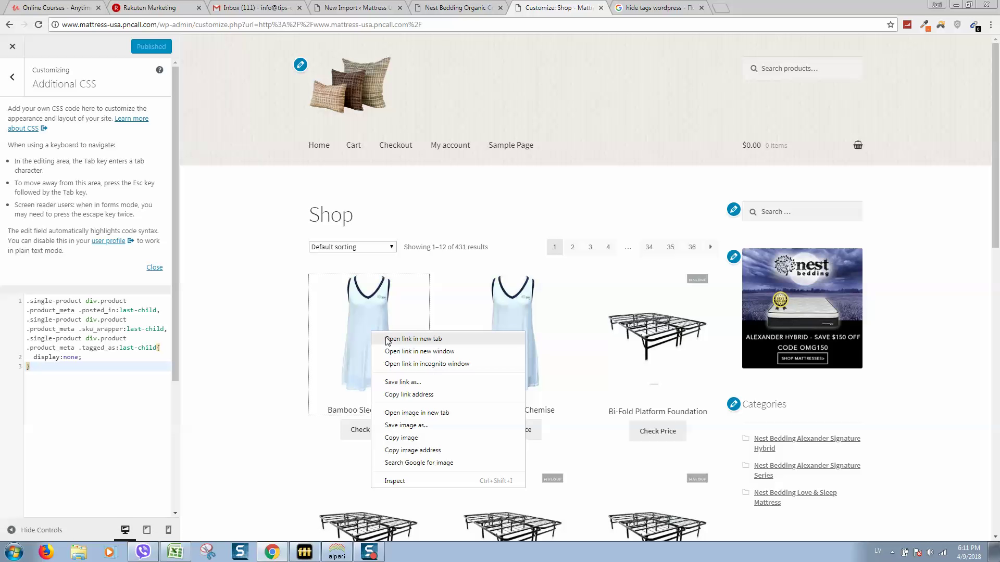
click(387, 340)
click(664, 8)
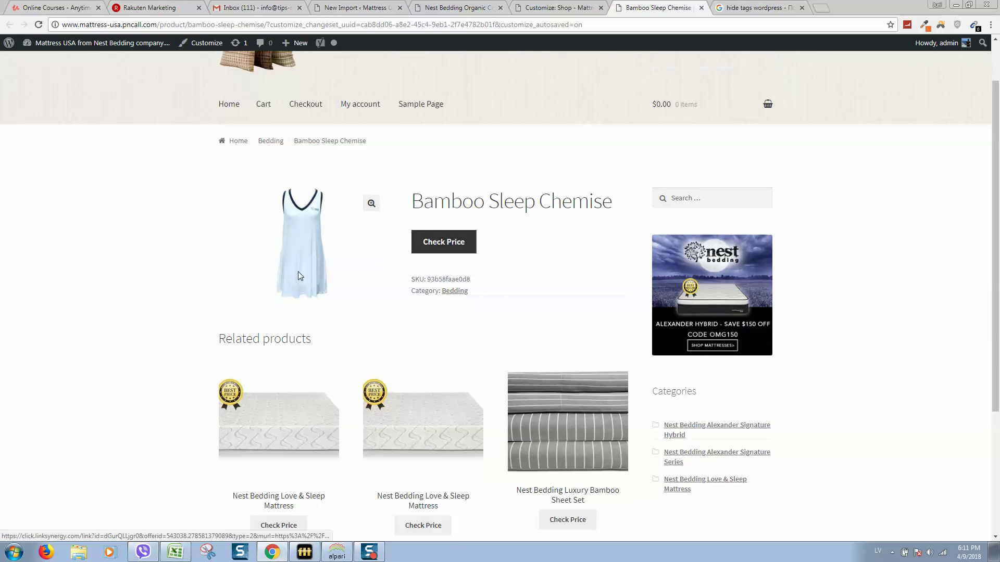
scroll(298, 274, down, 1)
scroll(314, 208, down, 2)
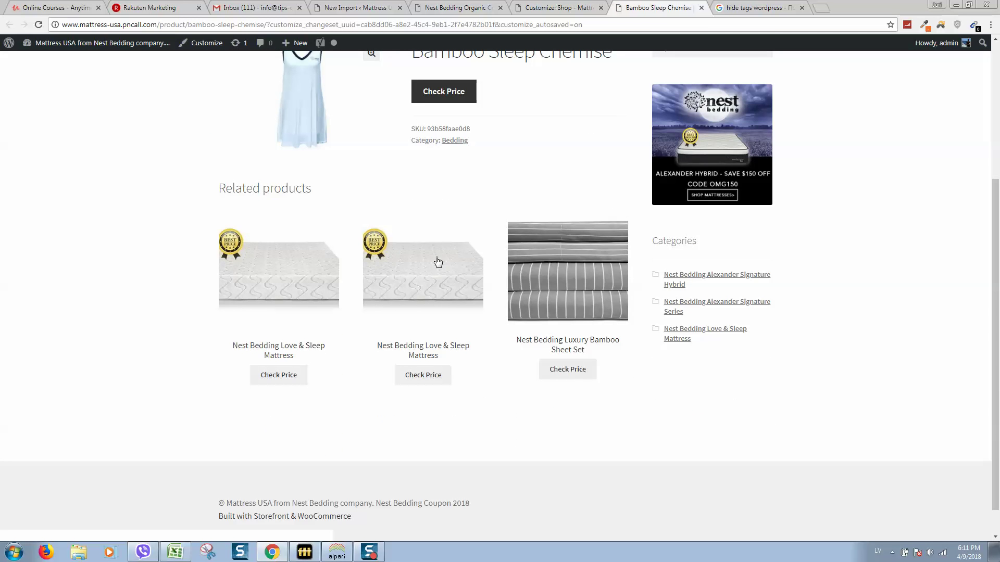
Browse the Love & Sleep Mattress, its category and Bi-Fold Platform Foundation pages, then return to the Customizer.
click(439, 277)
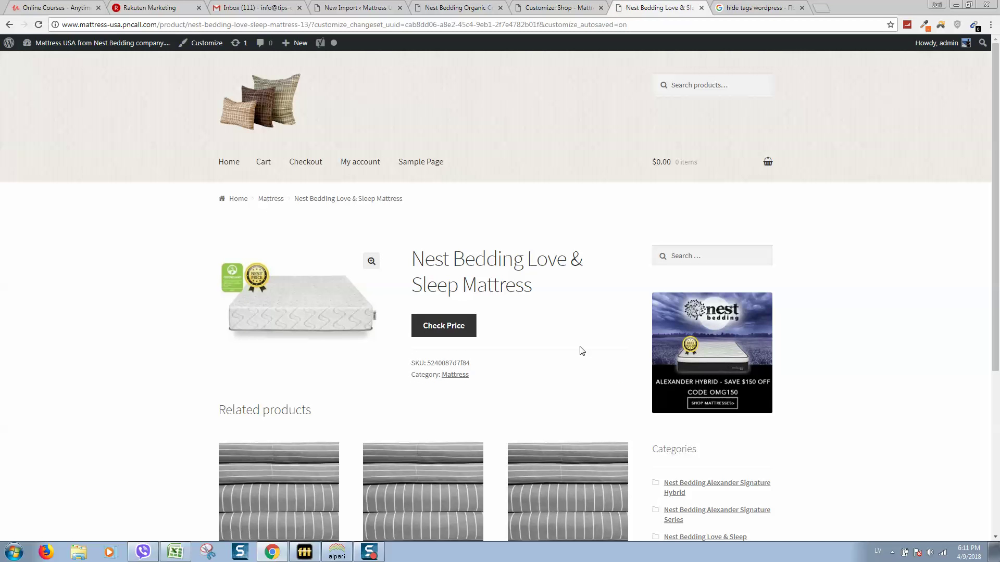
scroll(504, 301, down, 5)
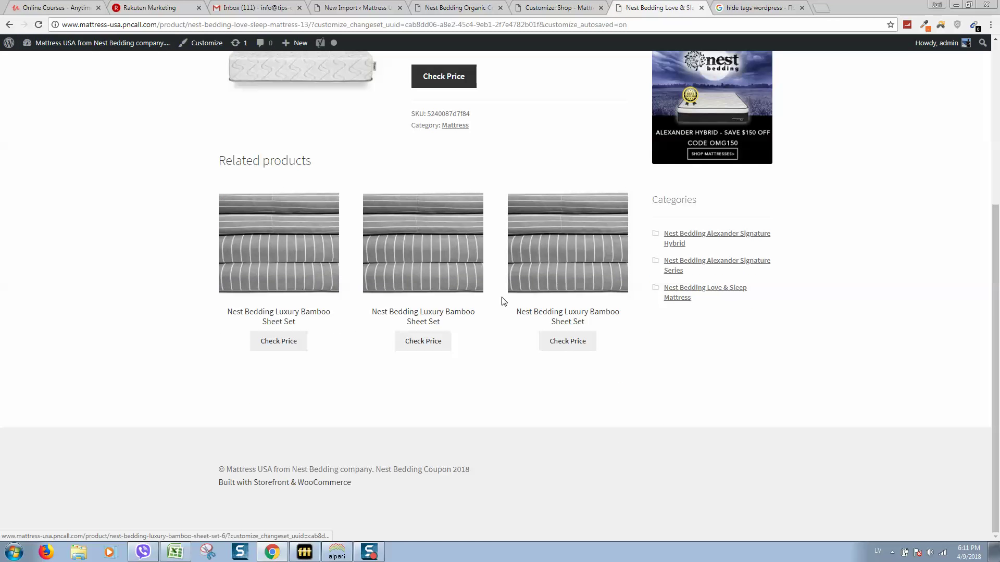
click(674, 294)
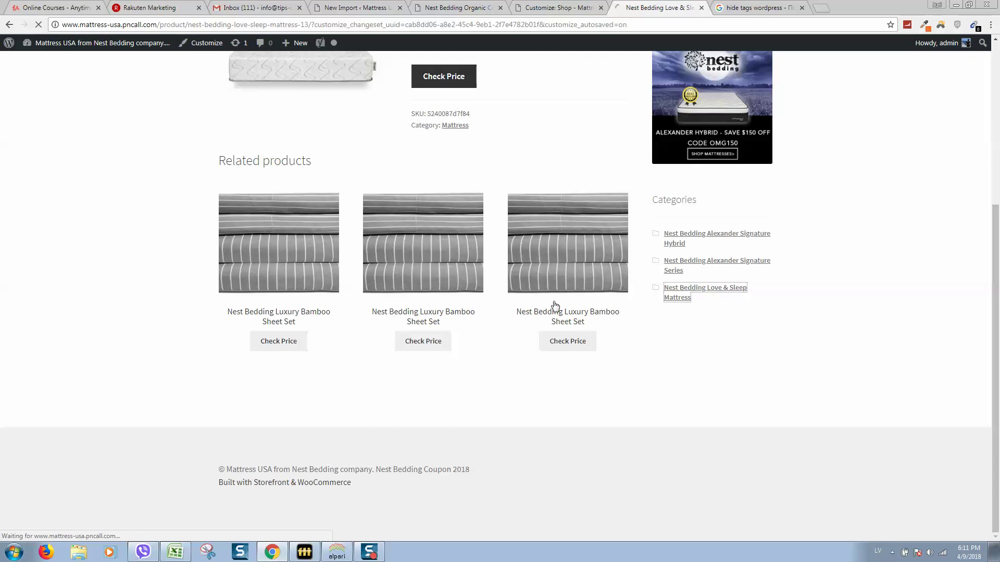
scroll(504, 289, down, 4)
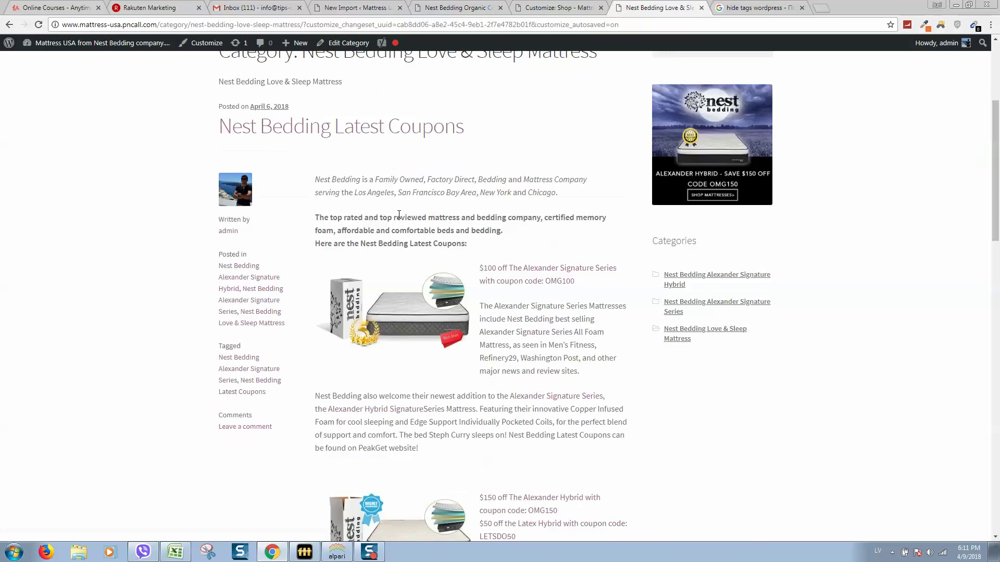
scroll(297, 179, up, 4)
click(227, 161)
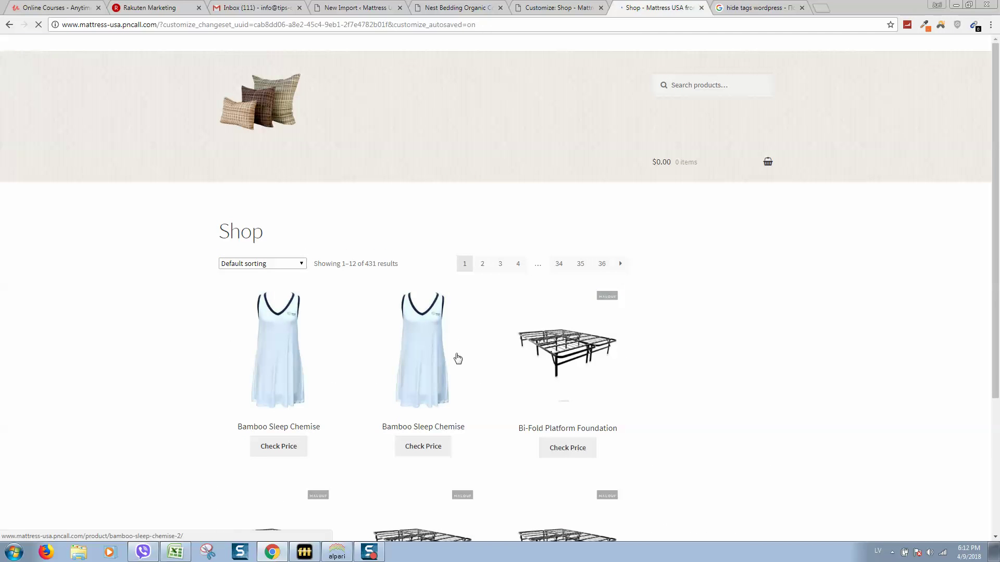
click(565, 348)
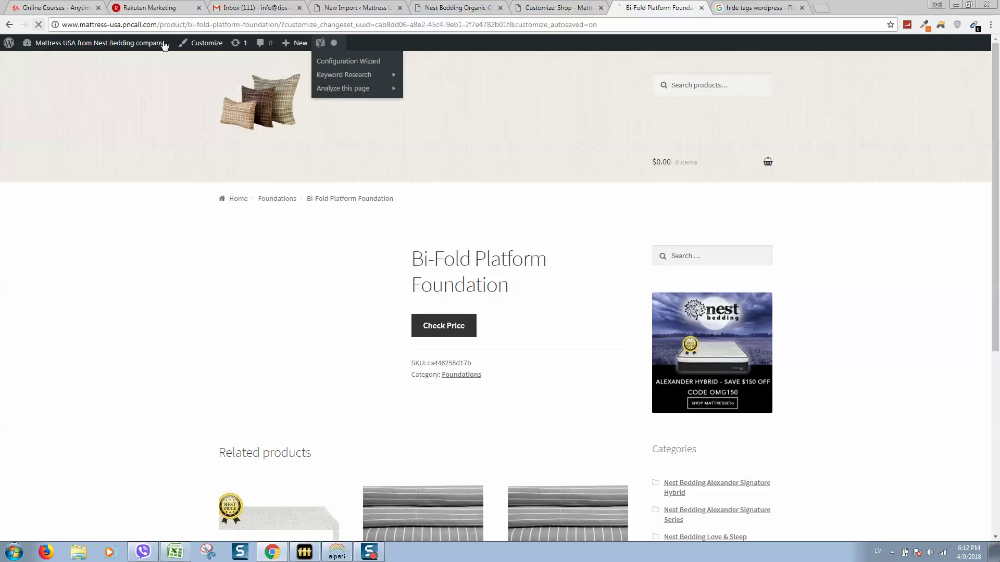
scroll(448, 236, down, 1)
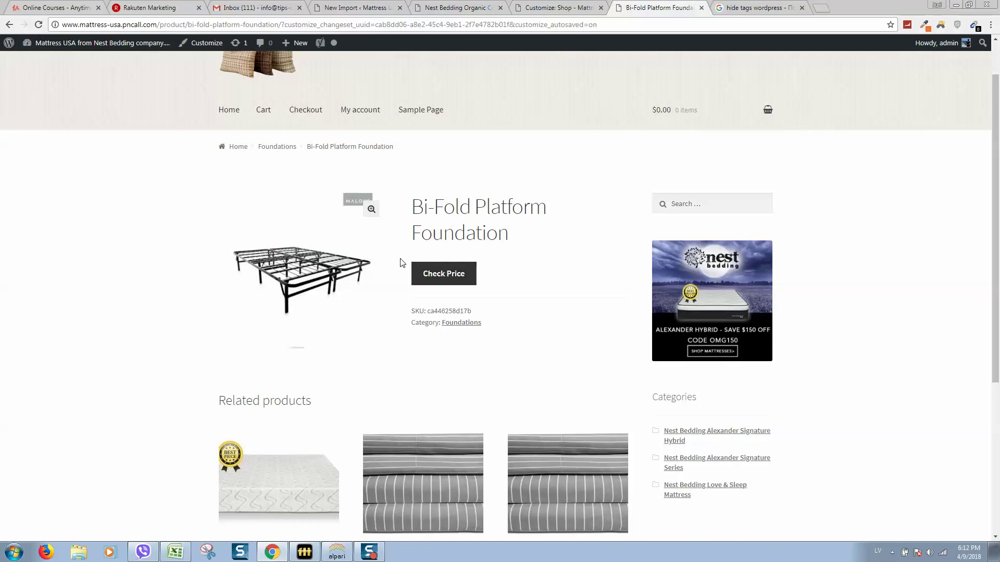
click(554, 7)
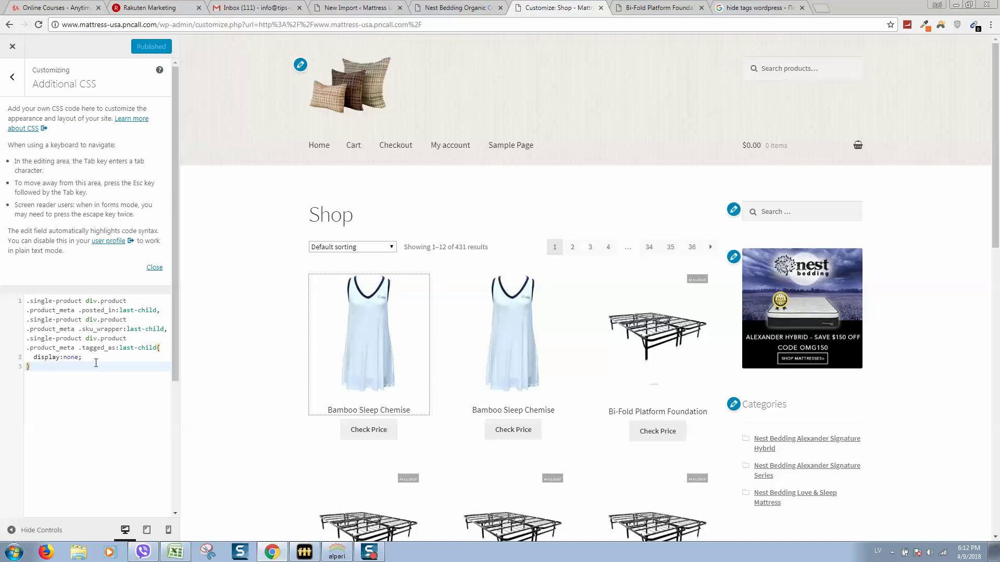
Change the rule to 'display:none !important' and publish the Additional CSS.
click(151, 357)
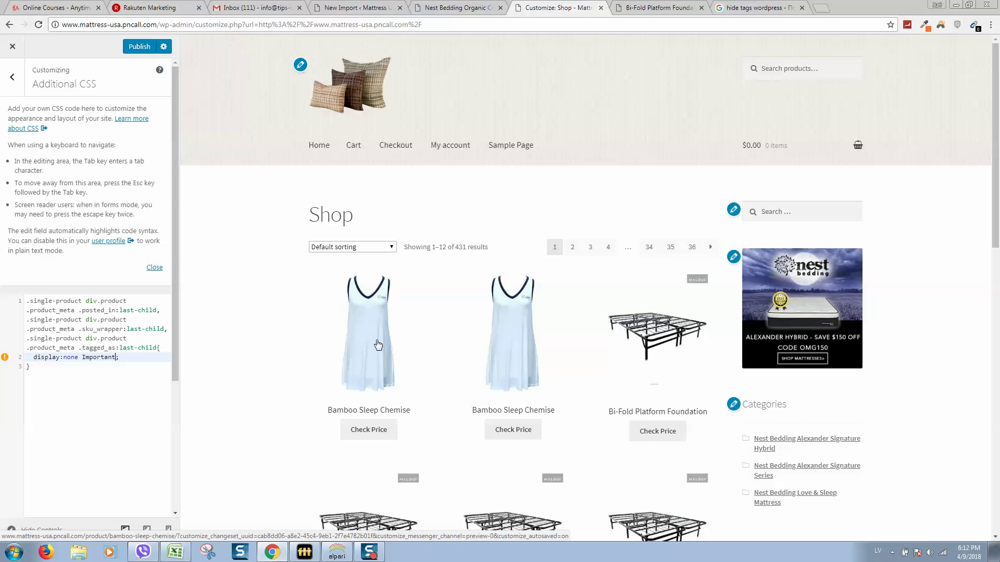
text(!)
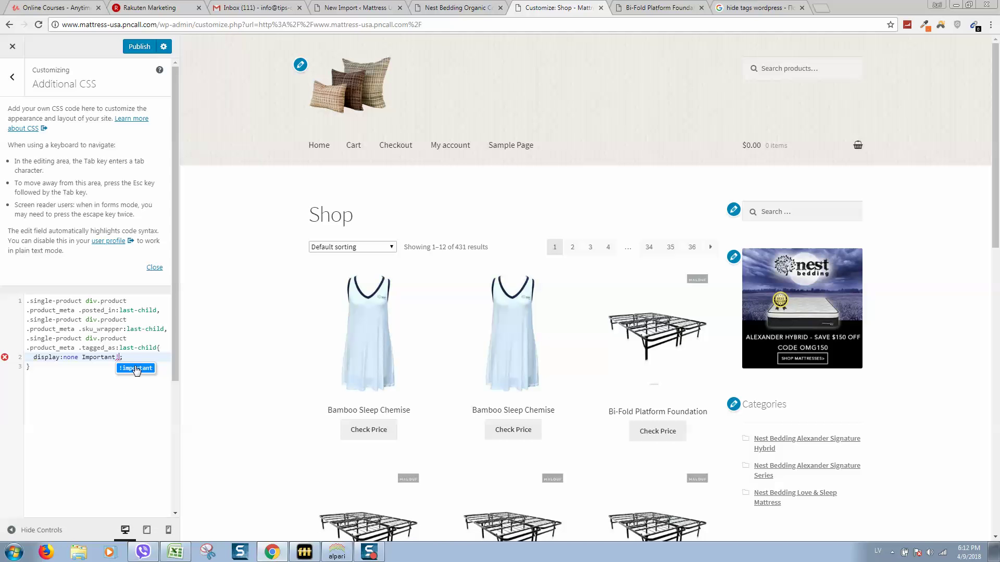
click(136, 368)
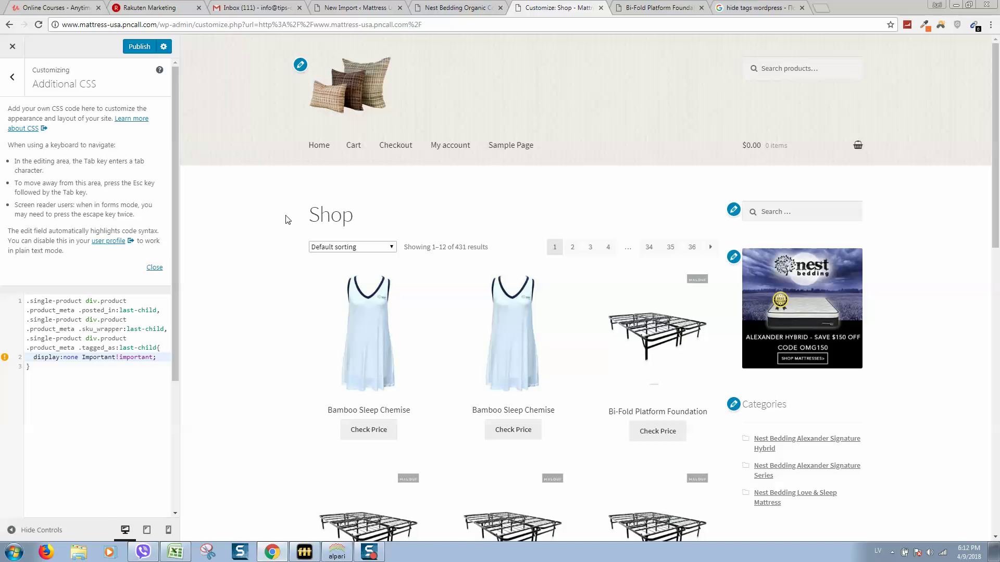
key(BackSpace)
key(BackSpace)
key(BackSpace)
key(BackSpace)
key(BackSpace)
key(BackSpace)
key(BackSpace)
key(BackSpace)
key(BackSpace)
click(73, 393)
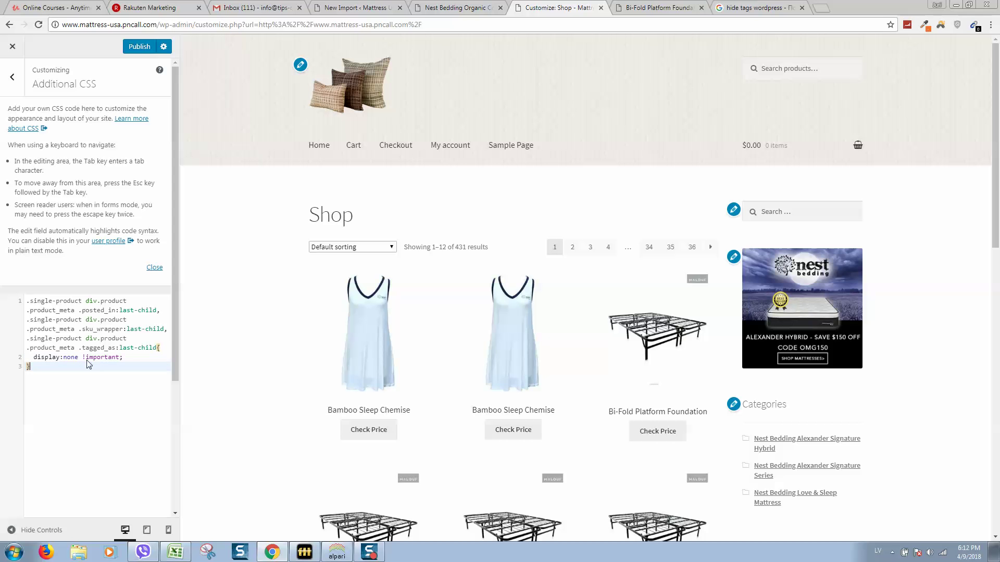
click(144, 49)
right_click(673, 358)
Open Bi-Fold Platform Foundation in a new tab, copy a related product's link, and open an incognito window.
click(682, 363)
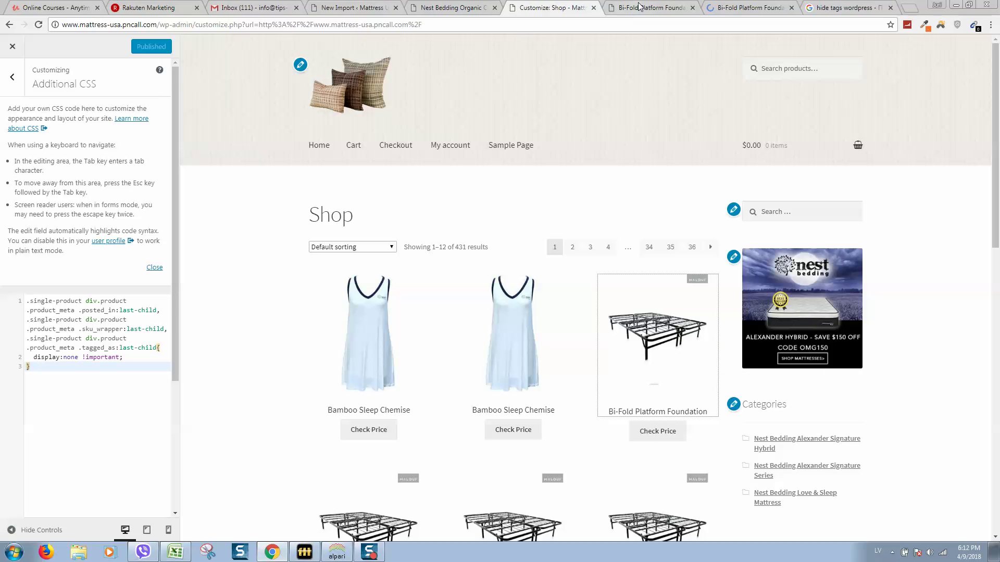
click(722, 8)
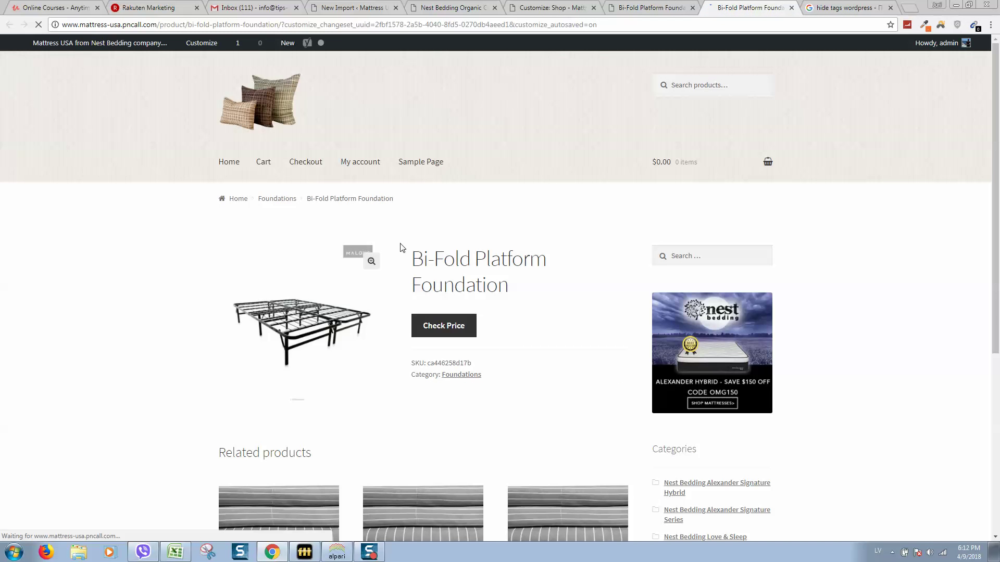
scroll(364, 157, down, 2)
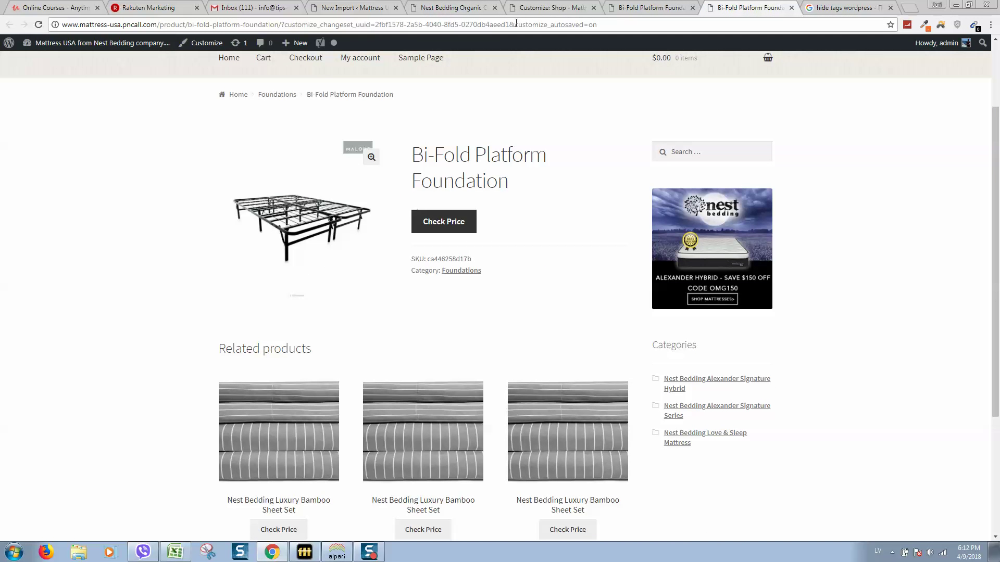
scroll(536, 286, down, 3)
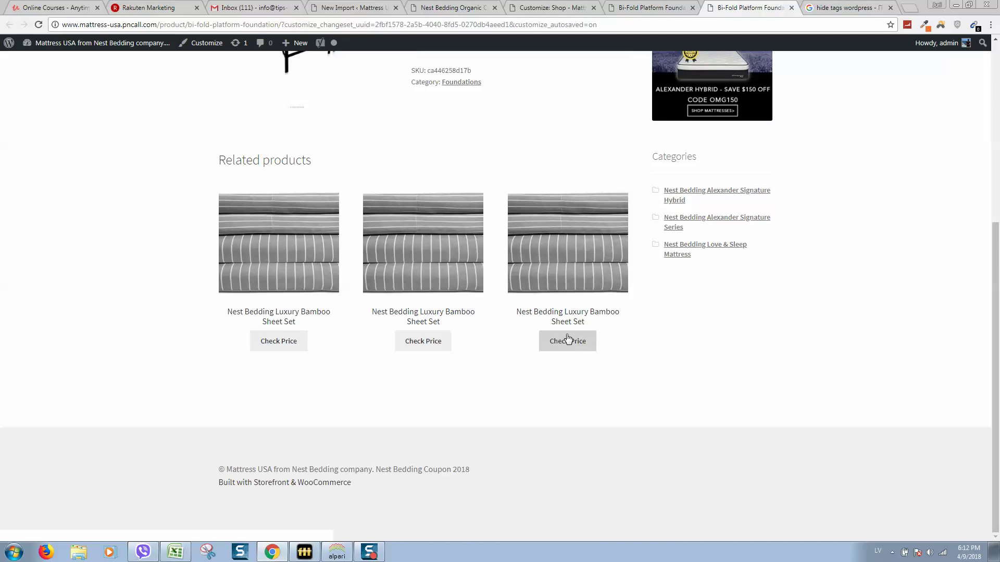
right_click(575, 323)
click(609, 379)
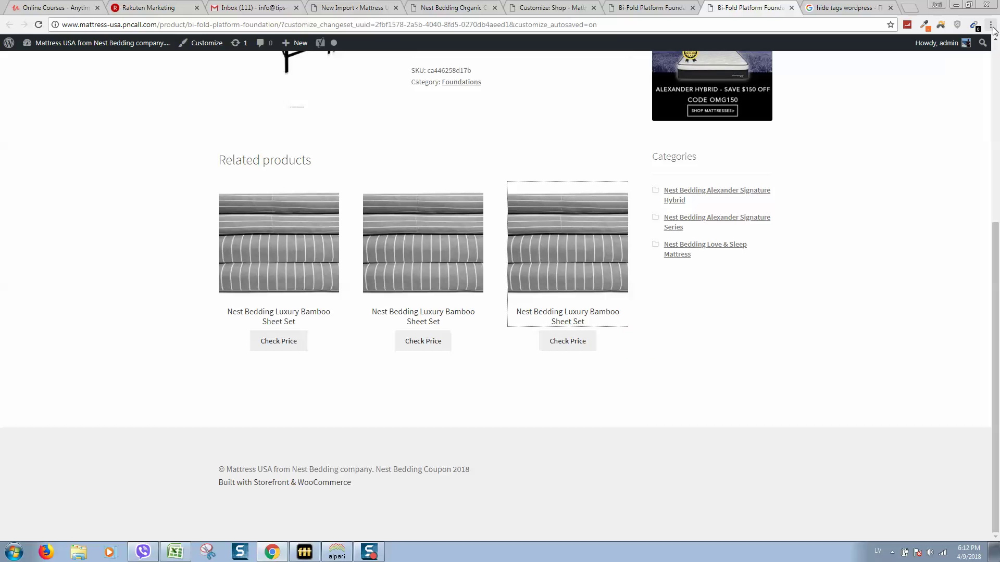
click(991, 25)
click(957, 64)
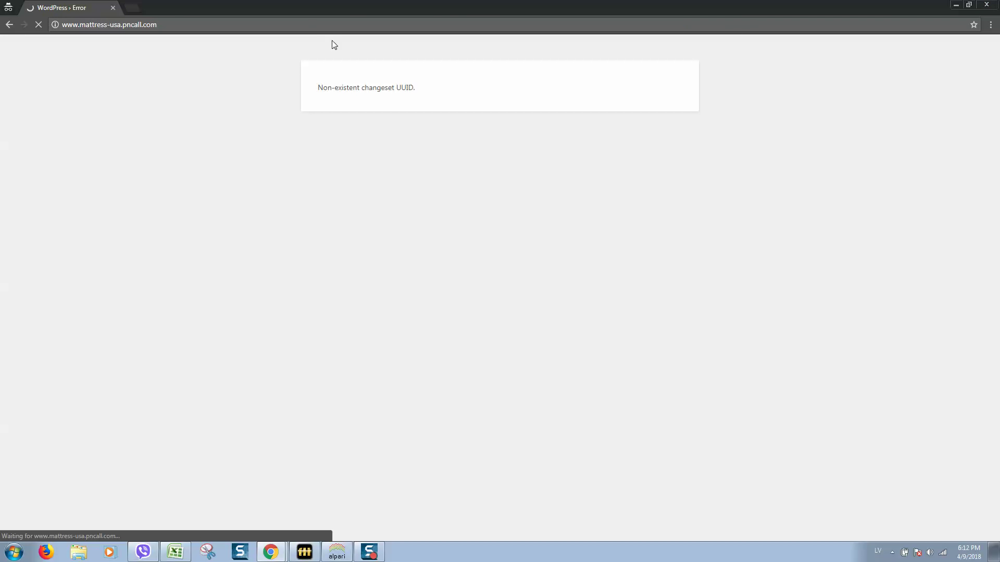
Privately open the Luxury Bamboo Sheet Set, then the Love & Sleep Mattress, confirming tags are gone.
scroll(405, 368, down, 3)
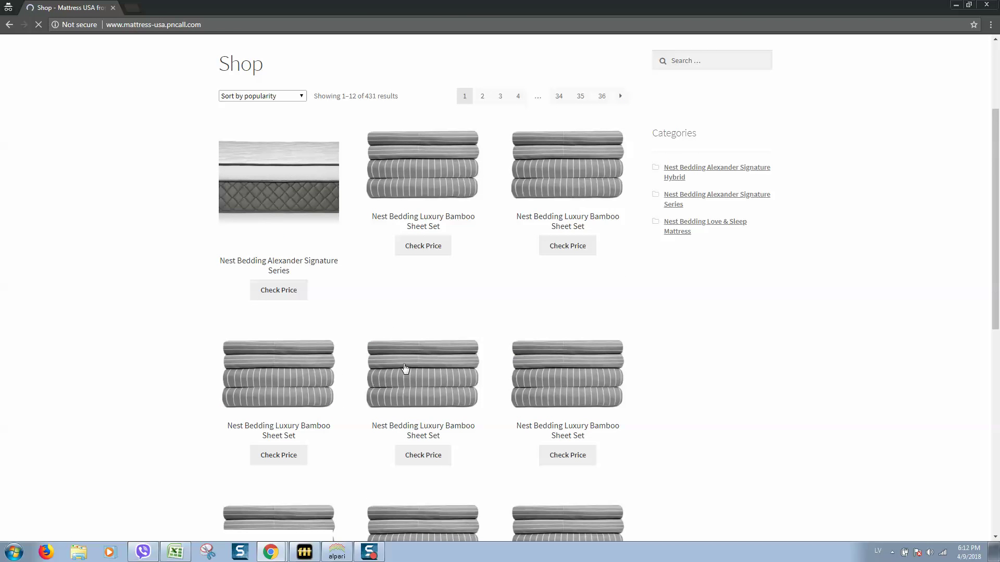
click(417, 378)
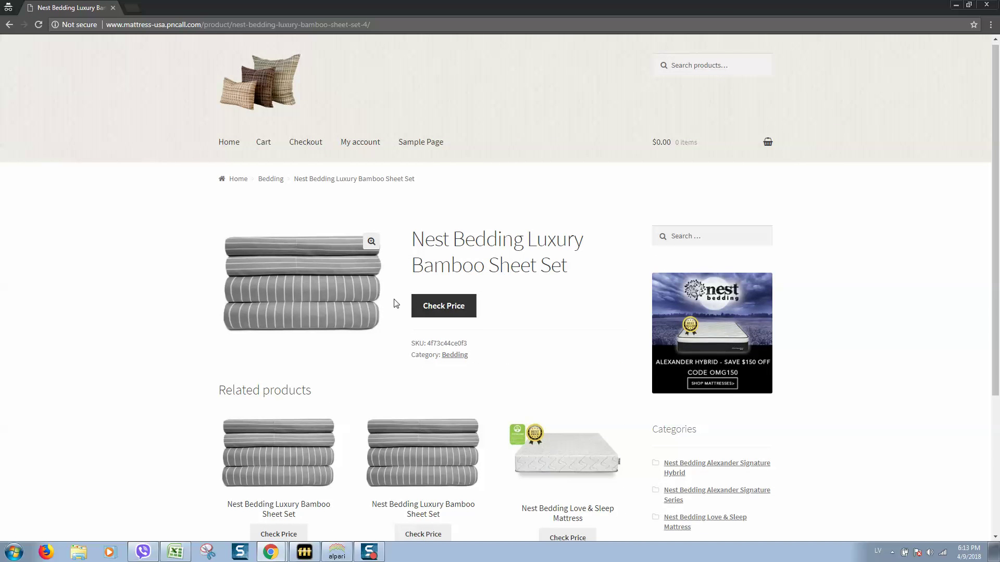
scroll(395, 303, down, 2)
scroll(530, 424, up, 2)
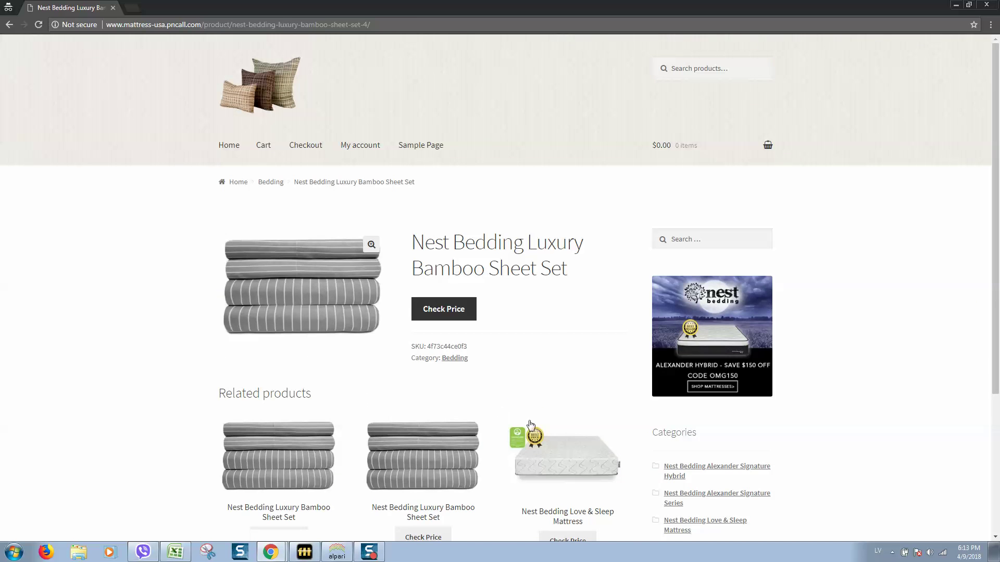
click(562, 440)
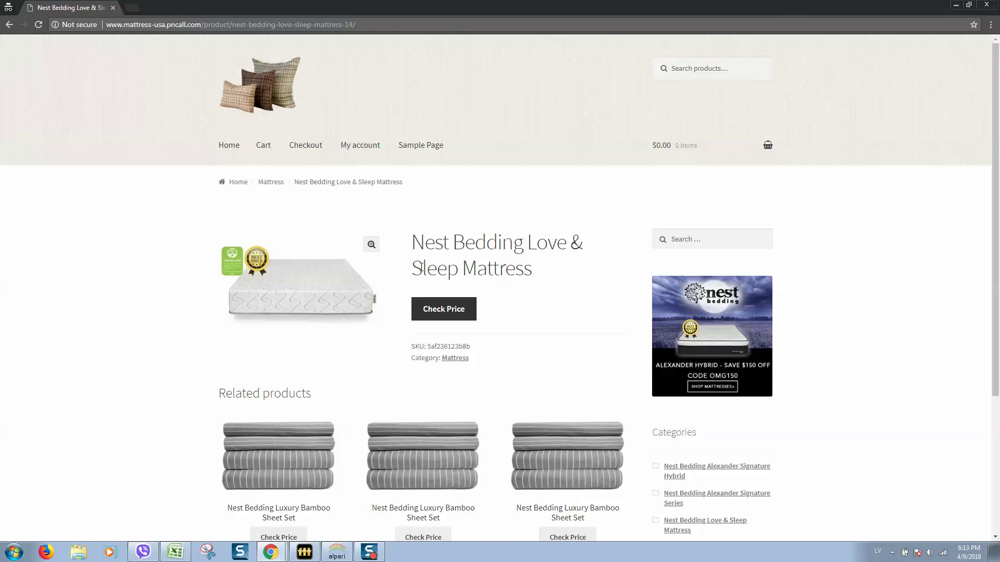
scroll(476, 333, down, 3)
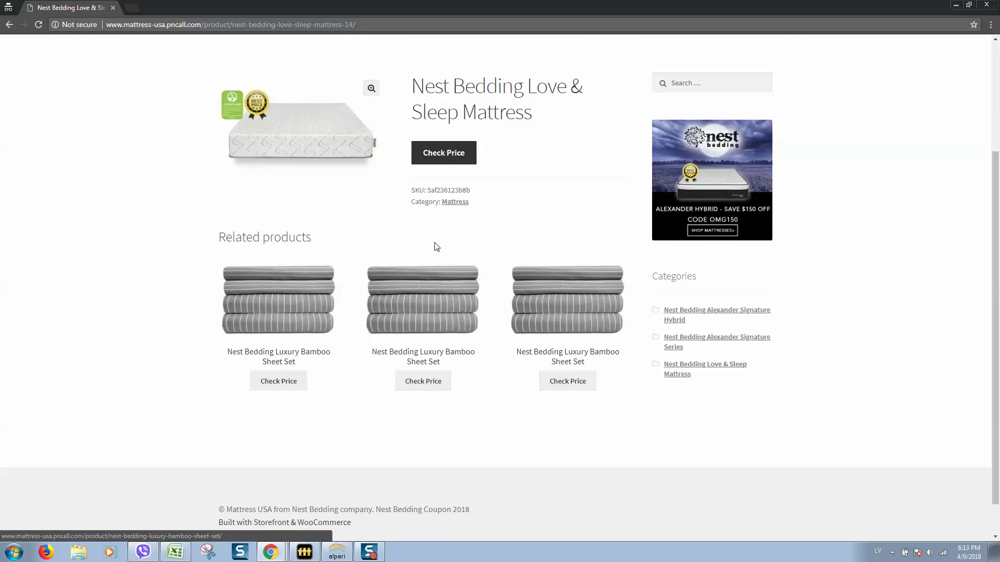